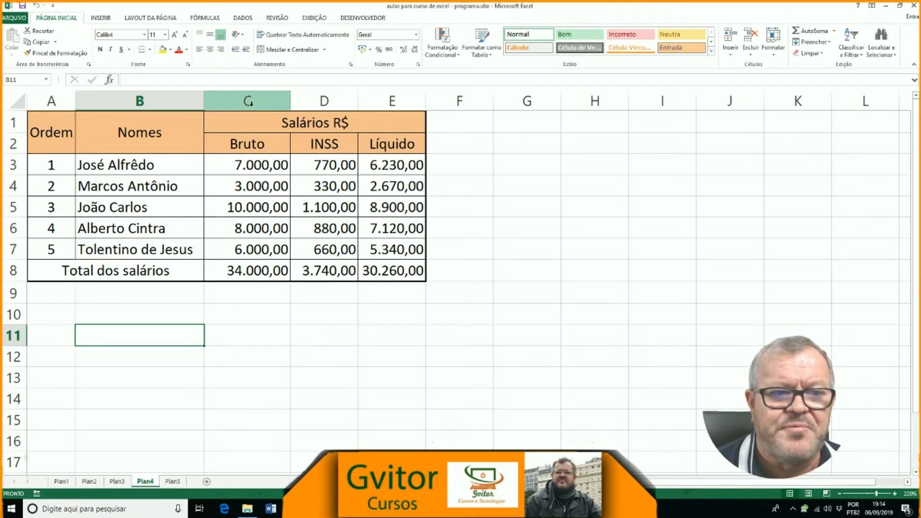
Step: Insert a blank column before the Bruto column and narrow the new column C to about the Bruto column's width
left_click(247, 101)
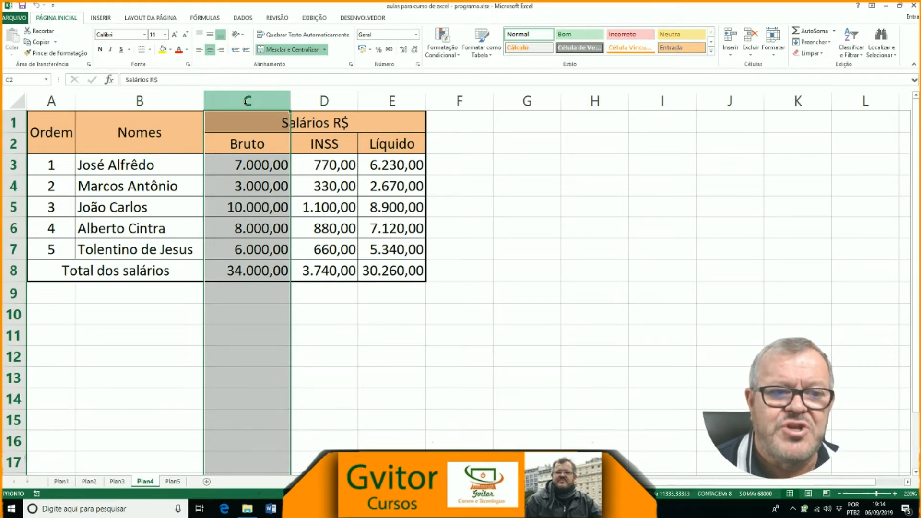
right_click(248, 101)
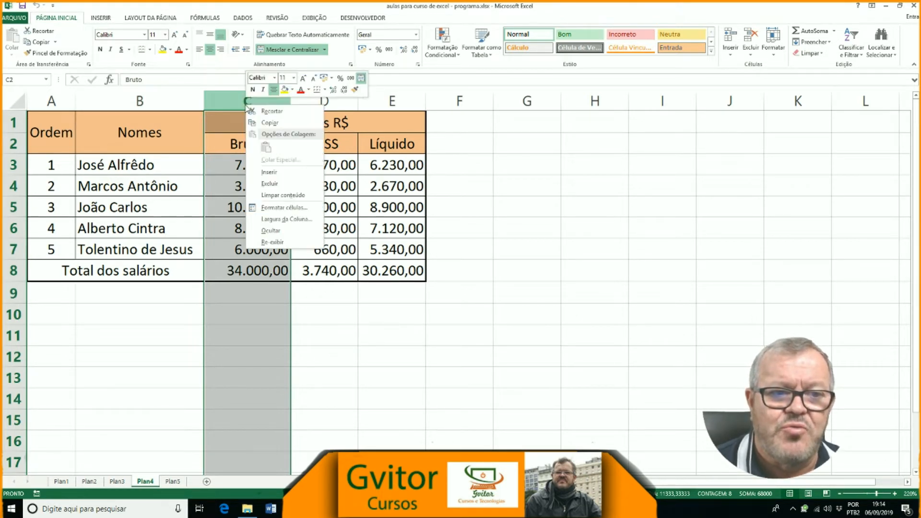
left_click(276, 177)
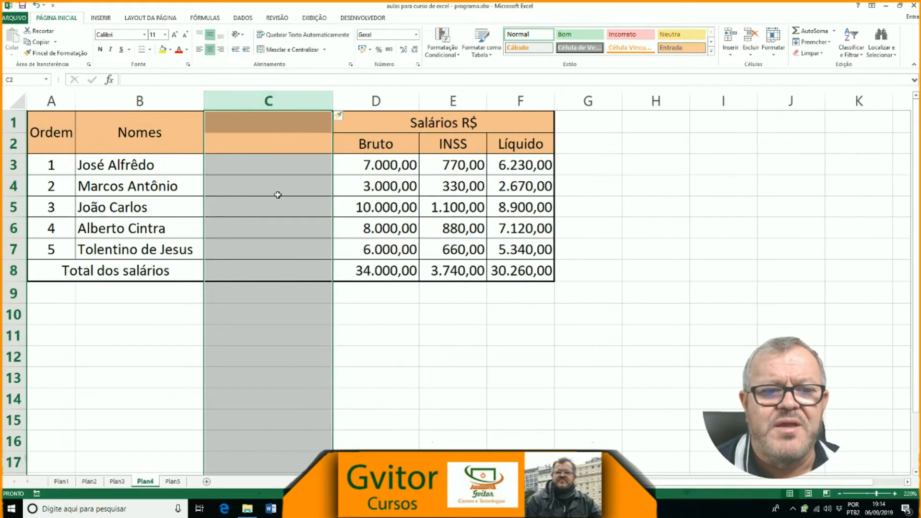
left_click(363, 346)
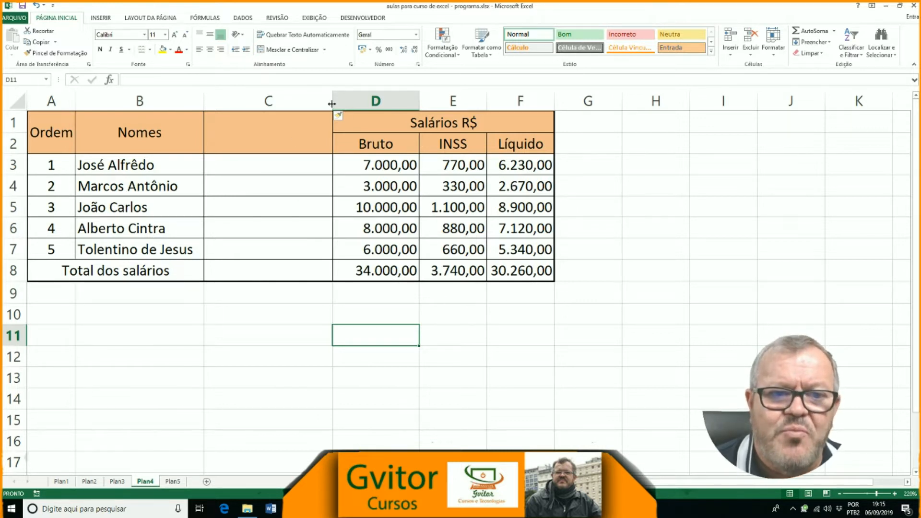
left_click_drag(332, 100, 290, 96)
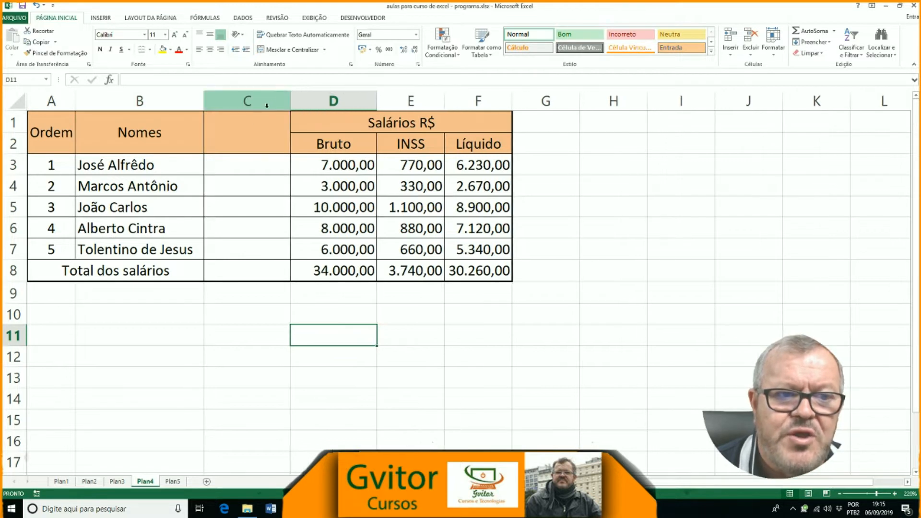
Step: Enter the heading Função in cell C1 of the new column
left_click(245, 123)
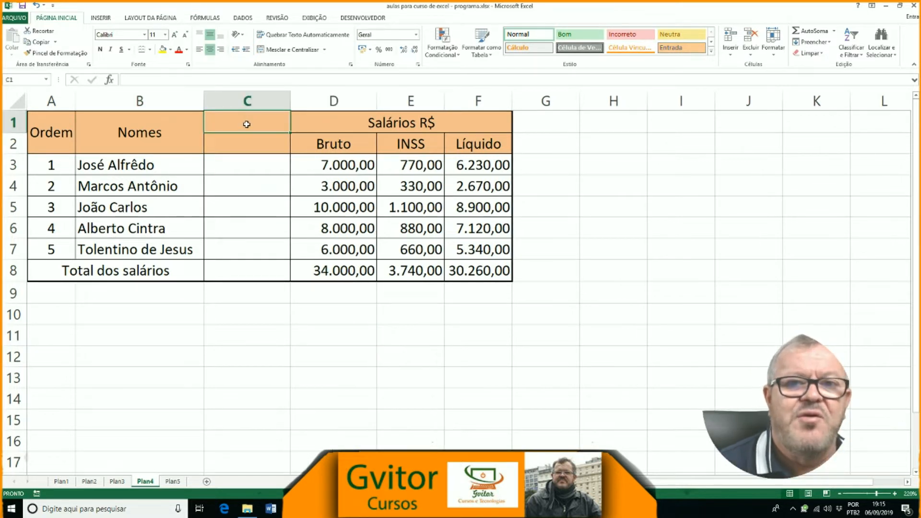
type("F")
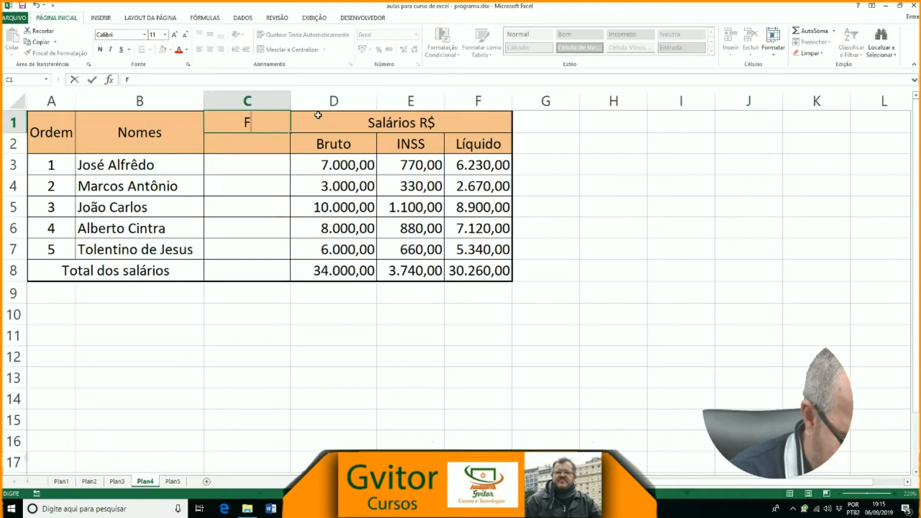
type("unção")
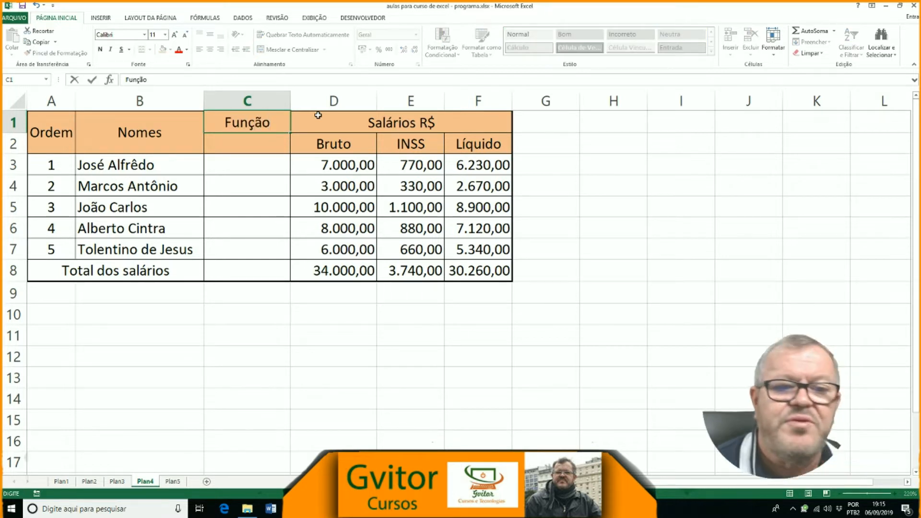
left_click(271, 297)
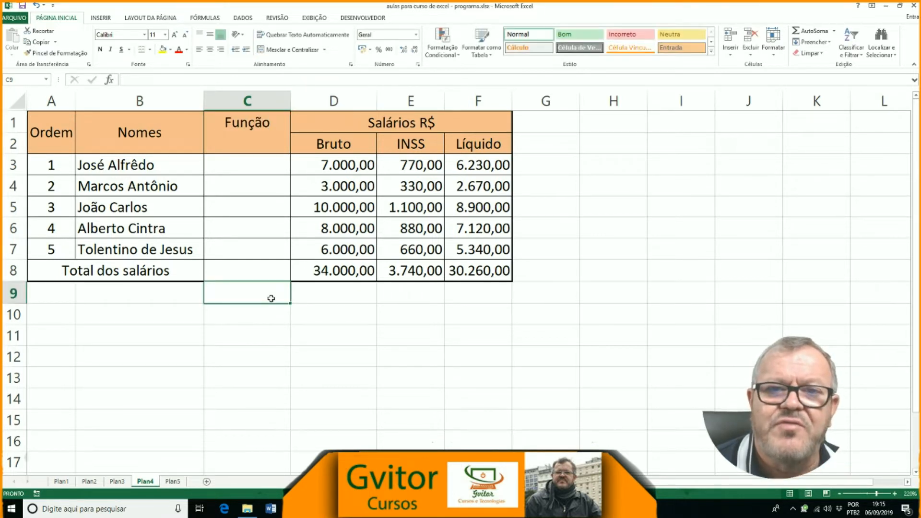
Step: Try merging and centring the Função heading across cells C1 and C2, and undo the merge
left_click(216, 125)
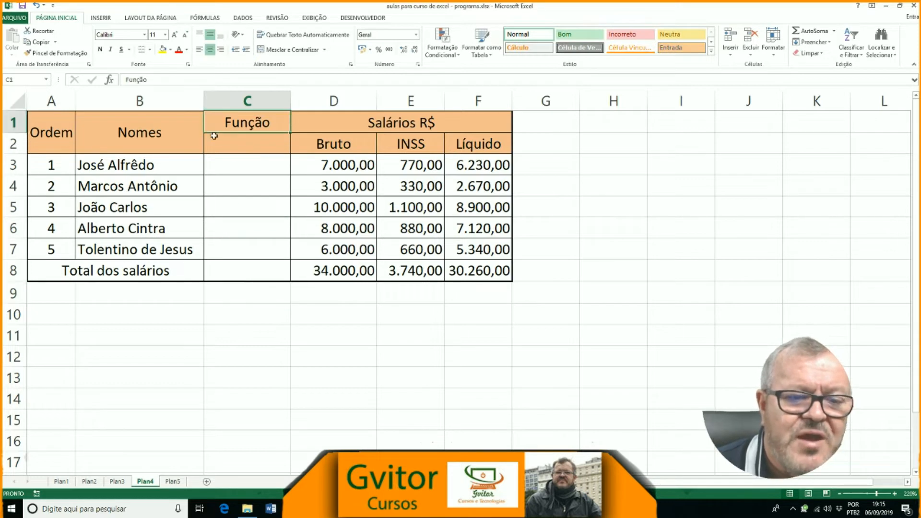
left_click(214, 139)
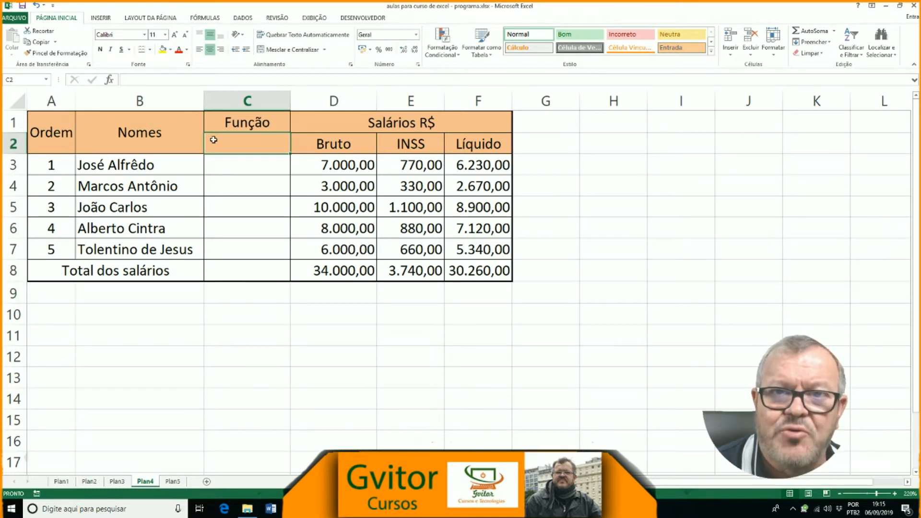
left_click_drag(217, 120, 215, 140)
left_click(286, 50)
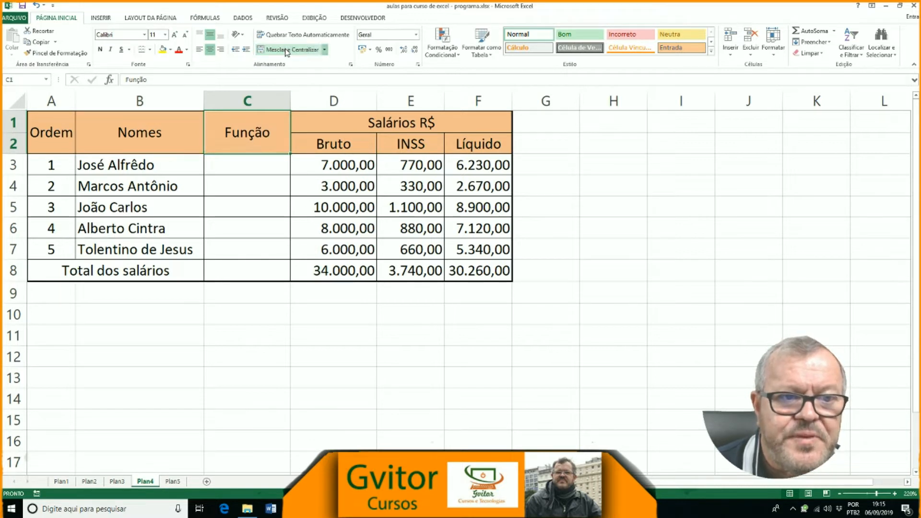
left_click(326, 341)
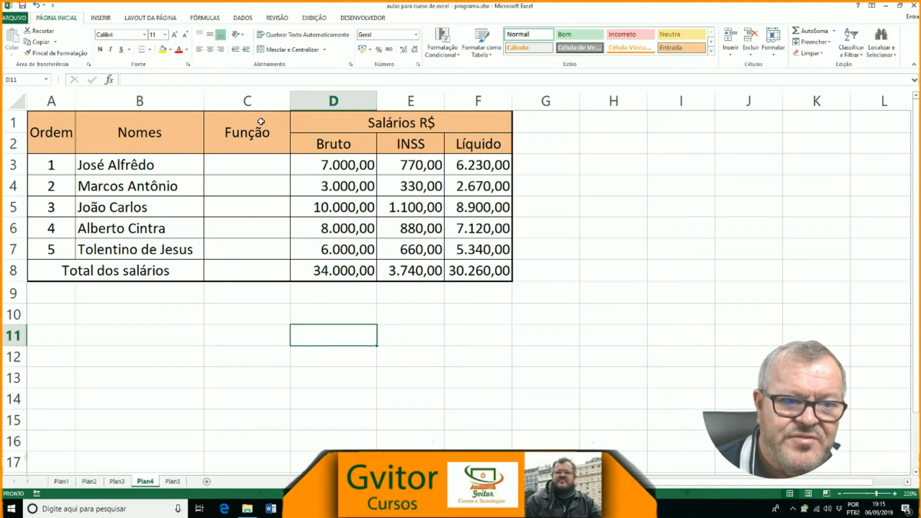
left_click(260, 135)
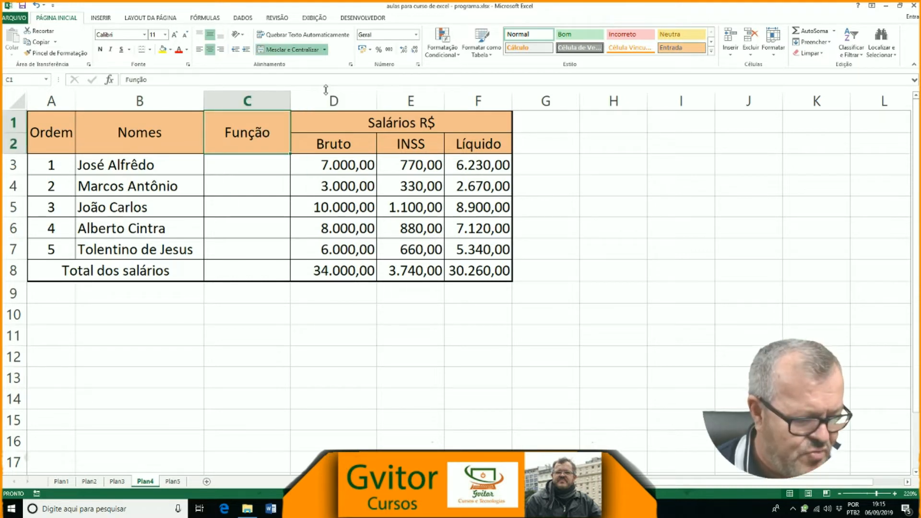
key("ctrl+z")
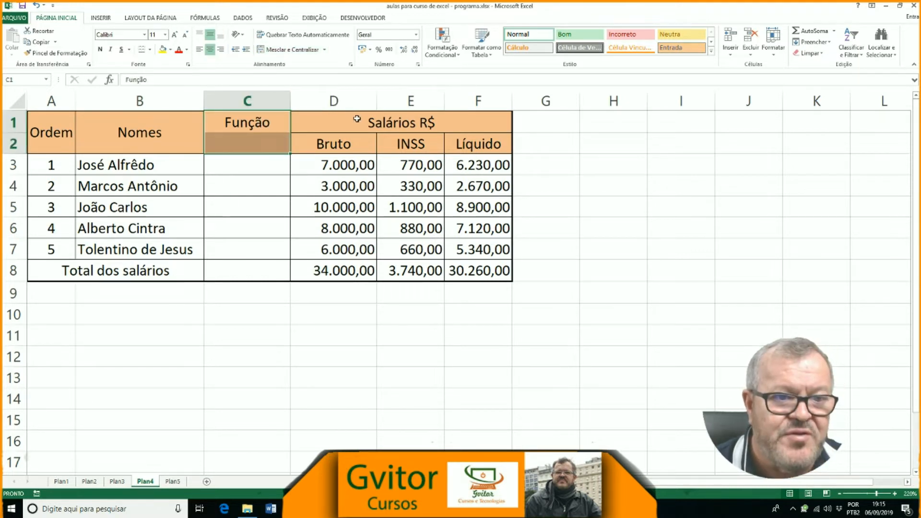
left_click(319, 332)
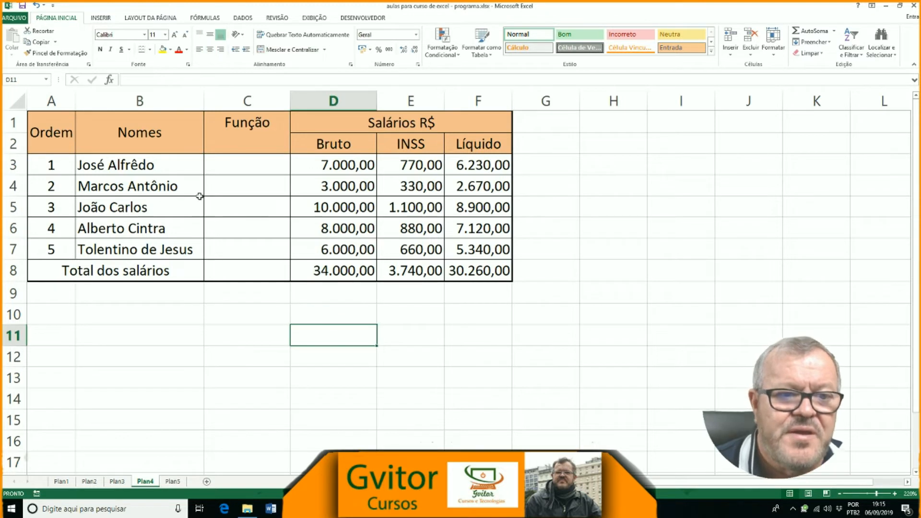
Step: Merge and centre cells C1:C2 so the Função heading spans both header rows
left_click_drag(239, 127, 239, 140)
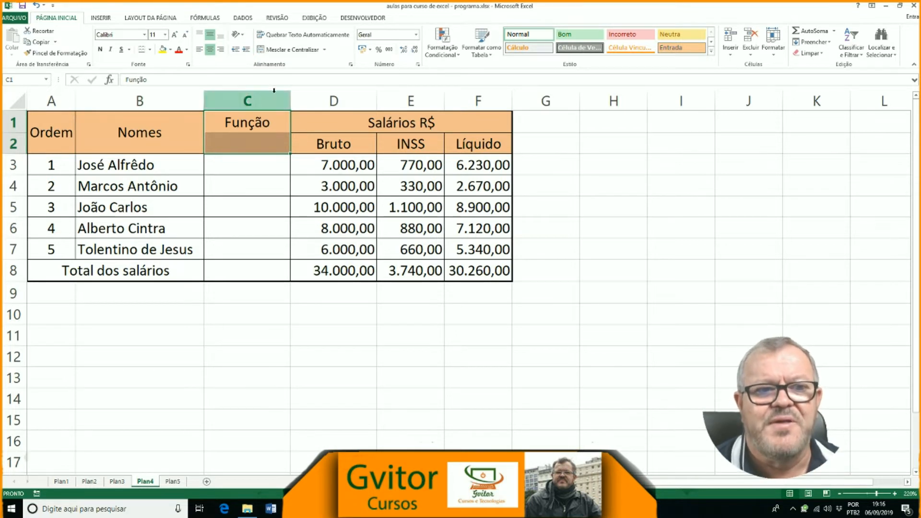
left_click(292, 50)
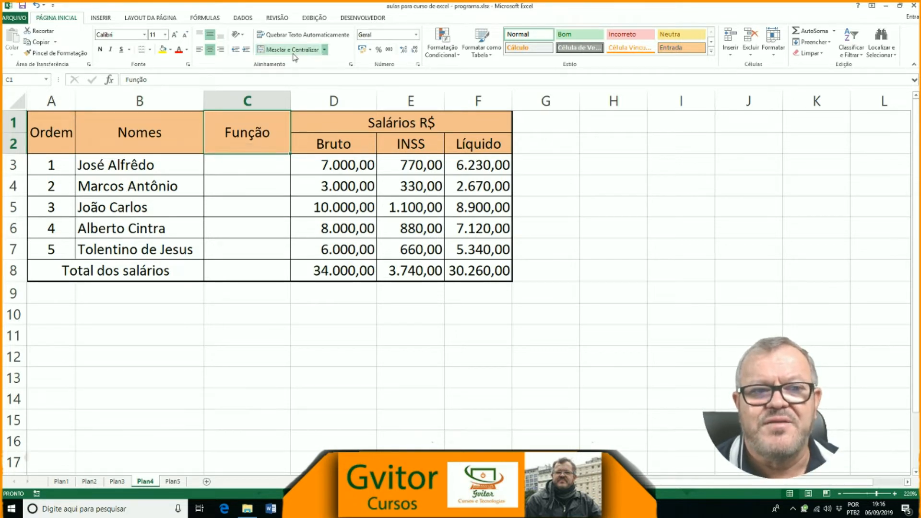
left_click(337, 342)
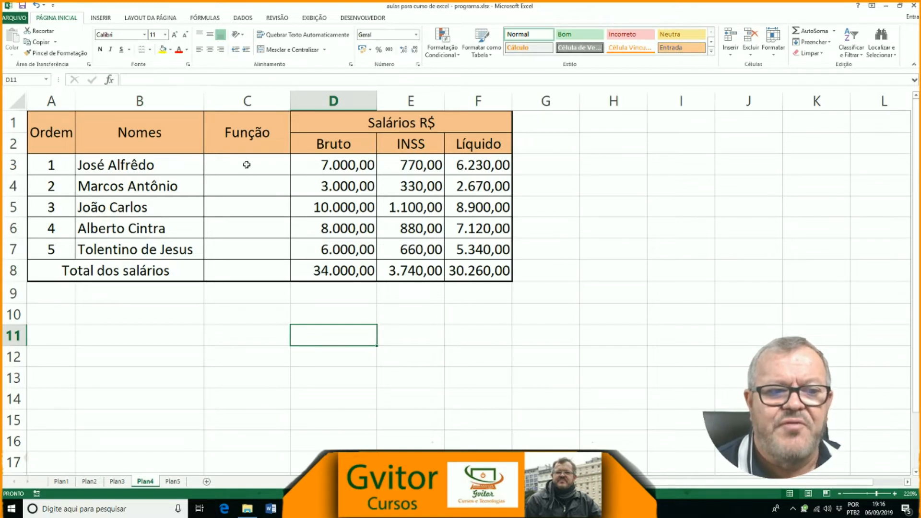
Step: Fill in the first three job functions: técnico lab in C3, Enfermeiro in C4 and médico in C5
left_click(246, 165)
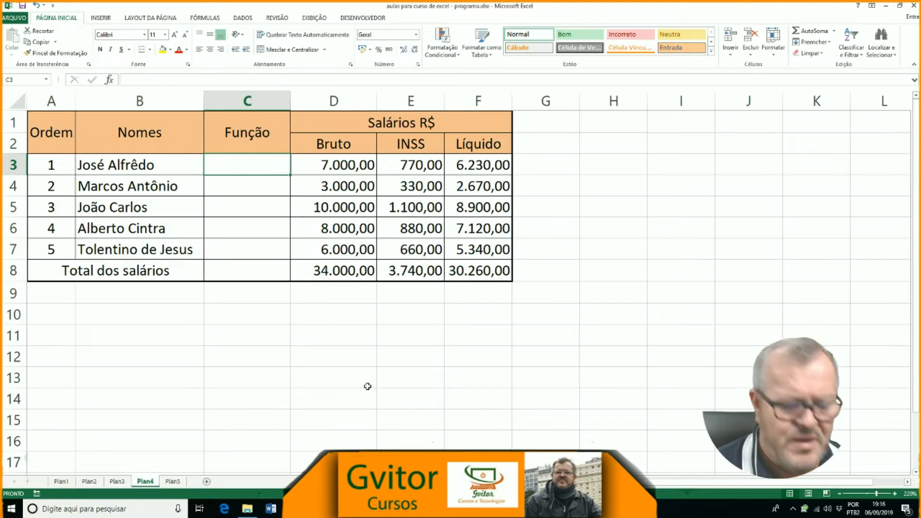
type("técnico lab")
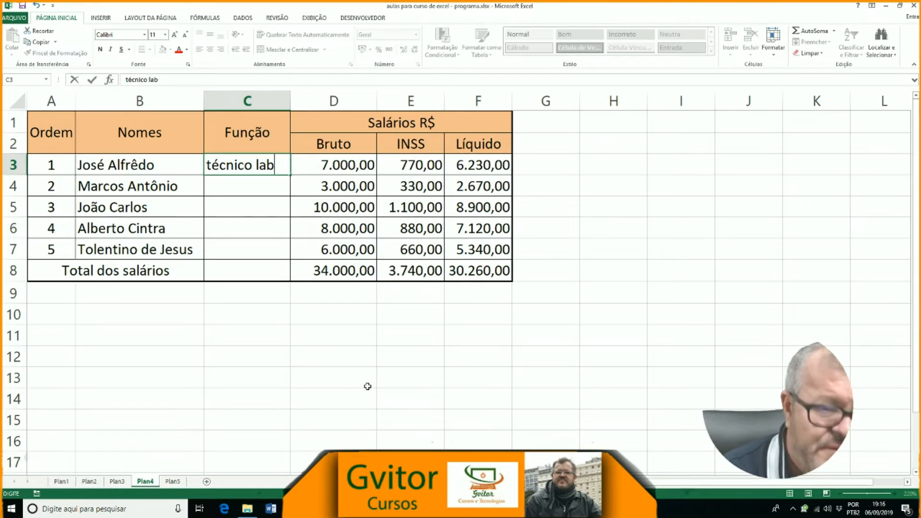
key("Return")
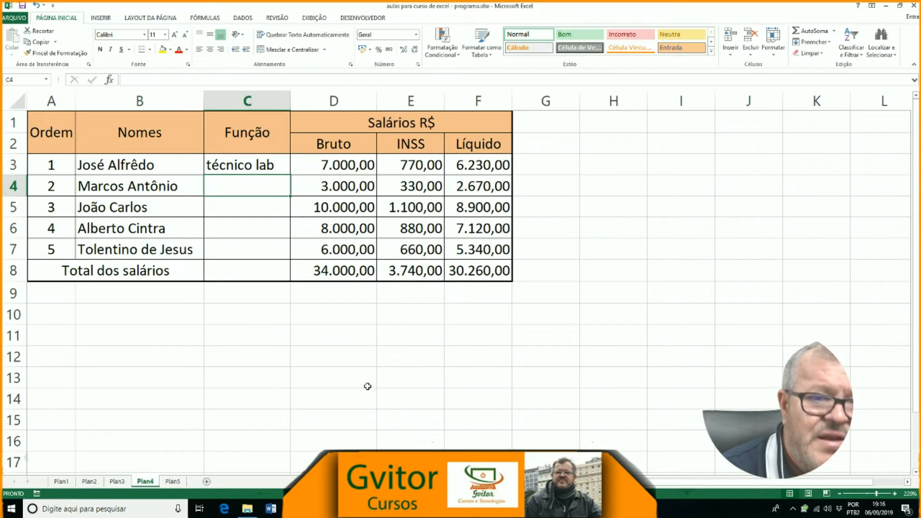
type("Enfermeiro")
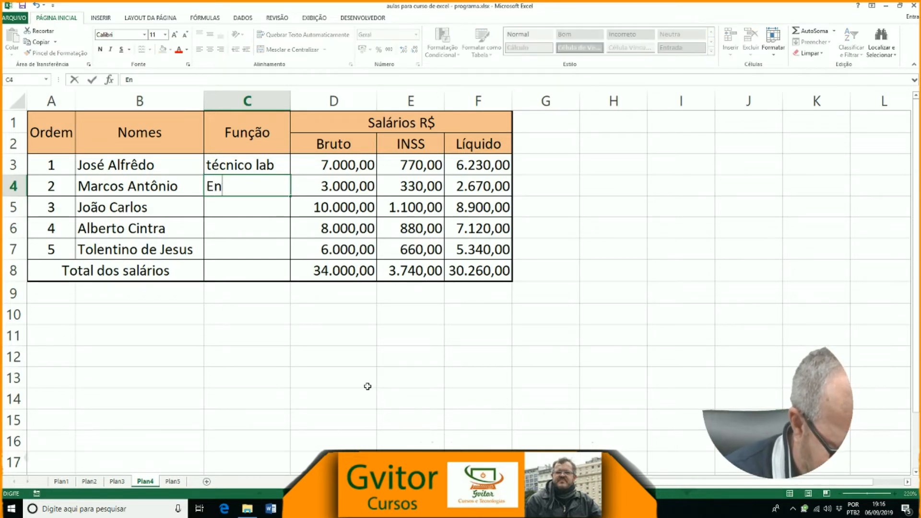
key("Return")
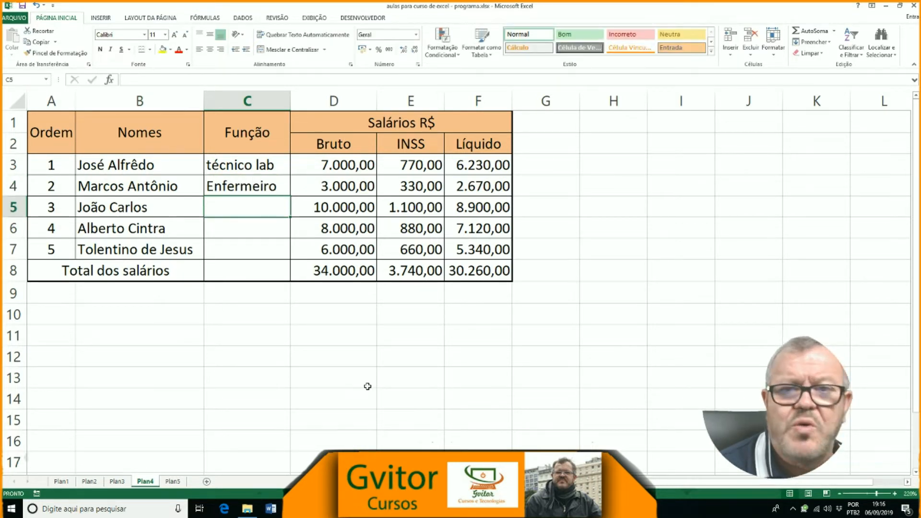
type("médico")
key("Return")
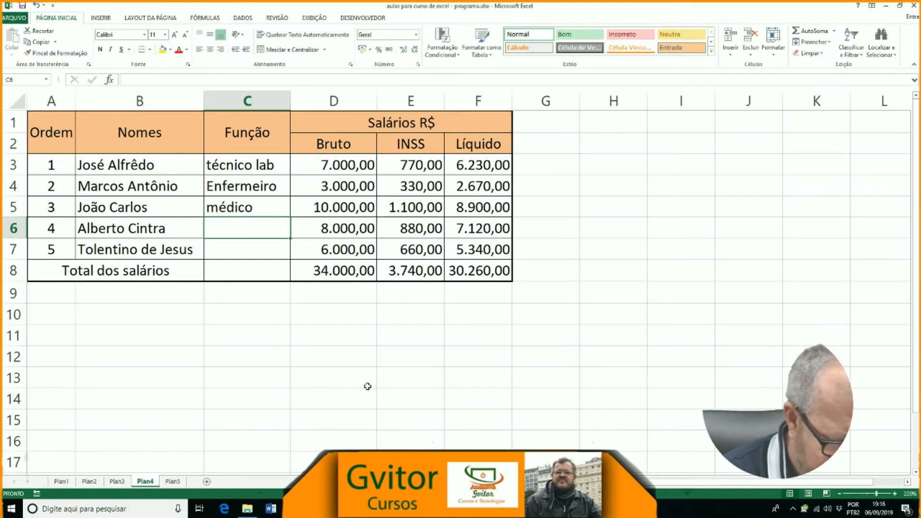
Step: Enter auxiliar enf. in C6 and administrativo in C7, and widen column C to fit the longest function
type("auxil")
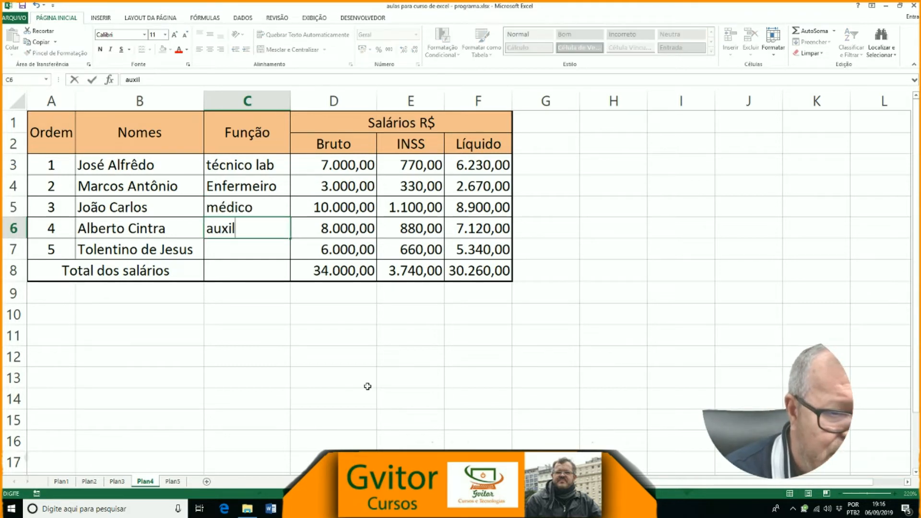
type("iar en")
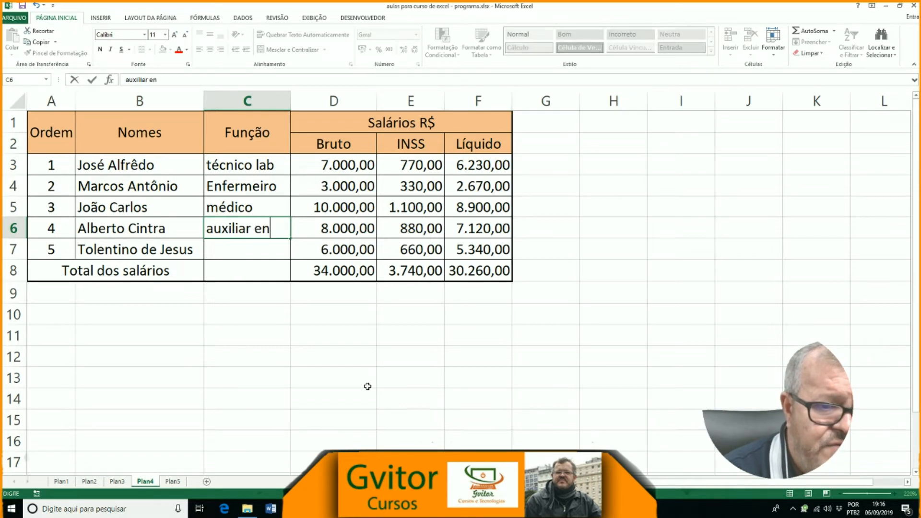
type("f.")
key("Return")
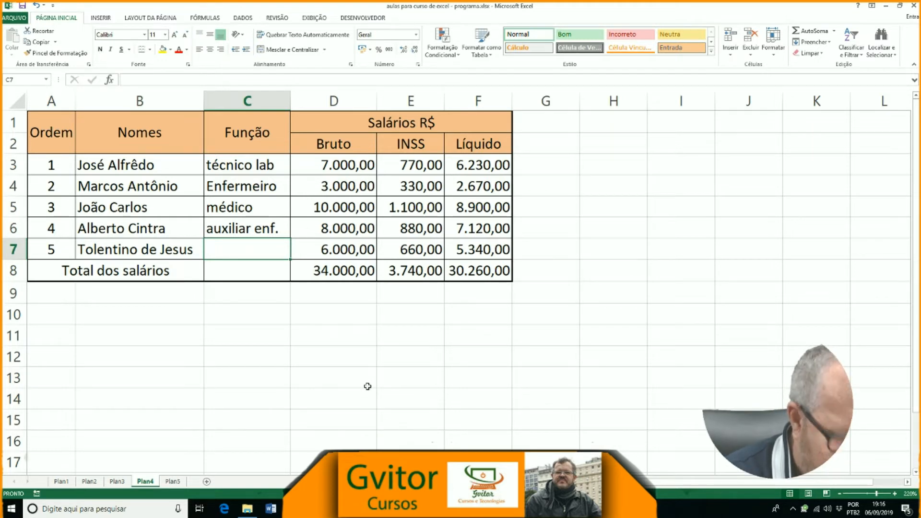
type("administrativo")
left_click(329, 344)
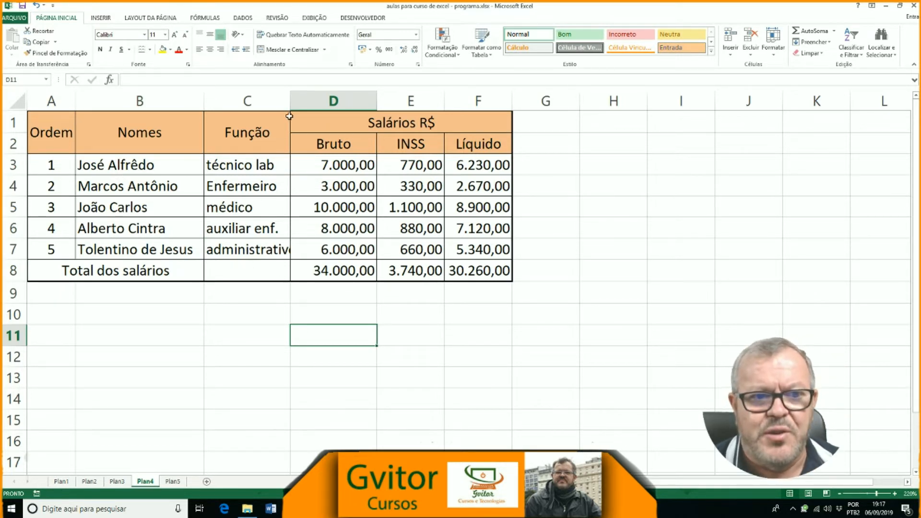
left_click_drag(292, 99, 302, 100)
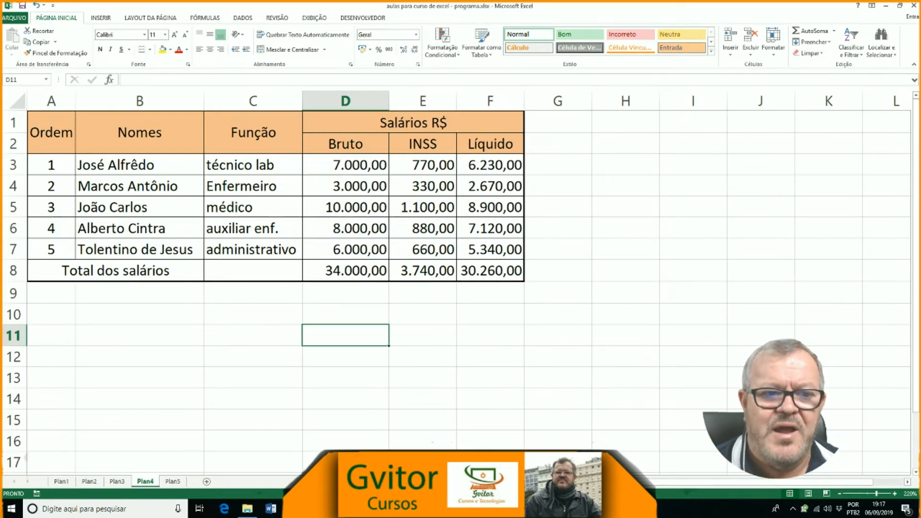
Step: Try replacing the function in C6 with Chefe de enf., and undo the replacement
mouse_move(342, 508)
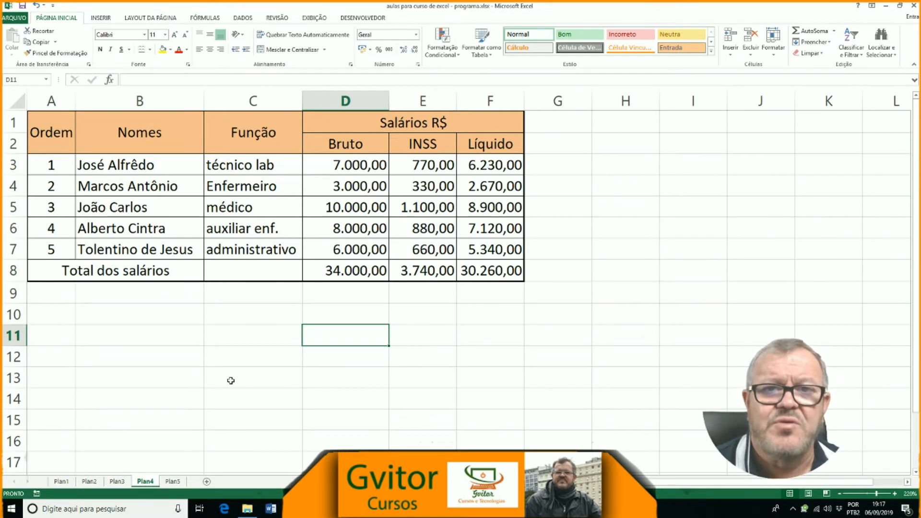
left_click(242, 229)
type("Chefe de enfer")
key("BackSpace")
key("BackSpace")
type(".")
left_click(227, 329)
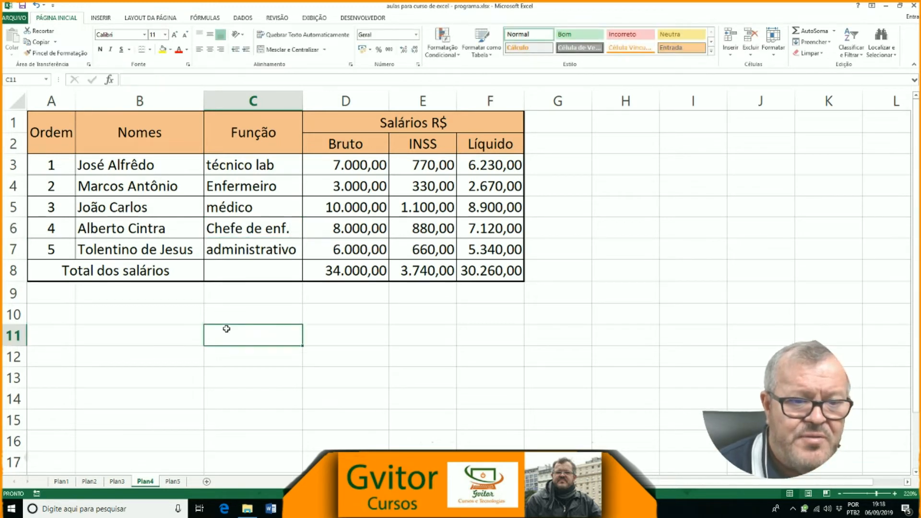
key("ctrl+z")
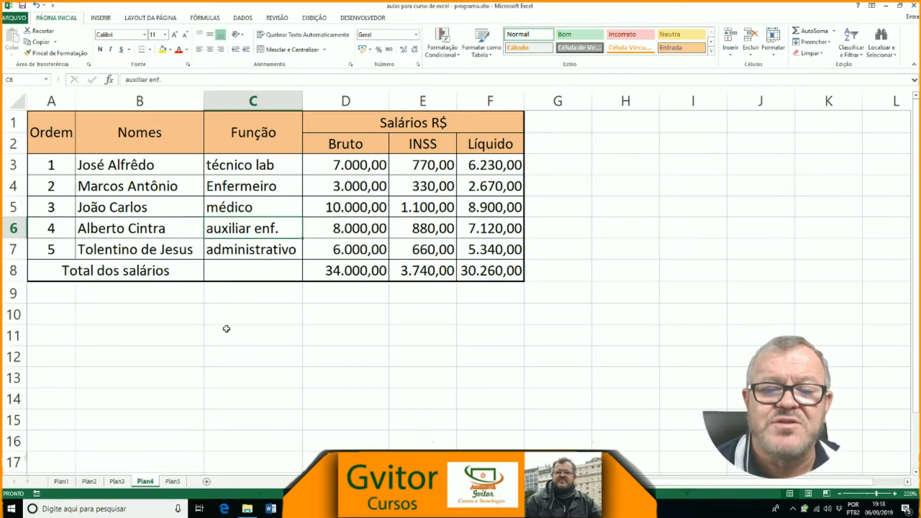
left_click(287, 357)
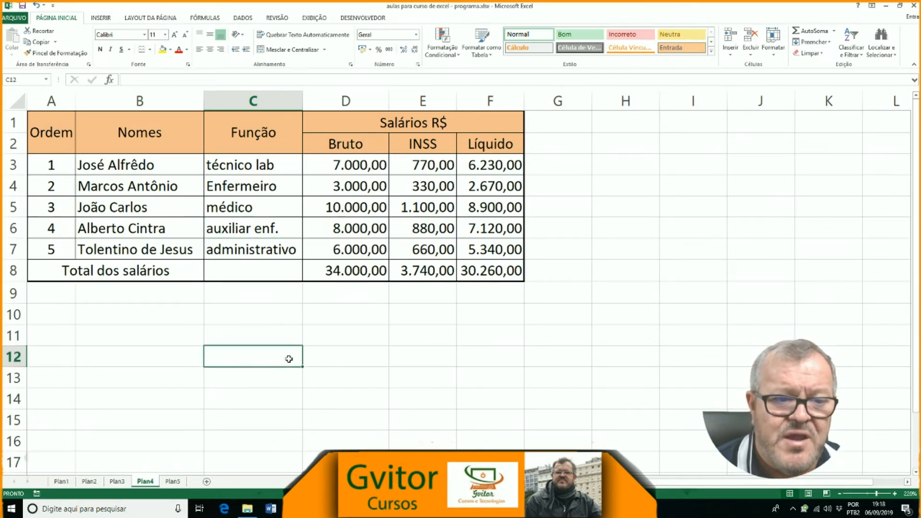
left_click(259, 233)
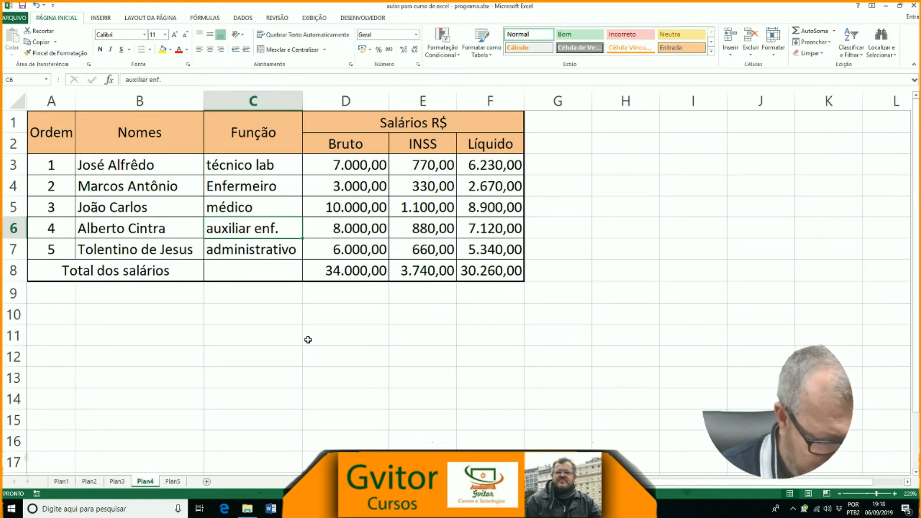
type("Chefe de enfe")
key("BackSpace")
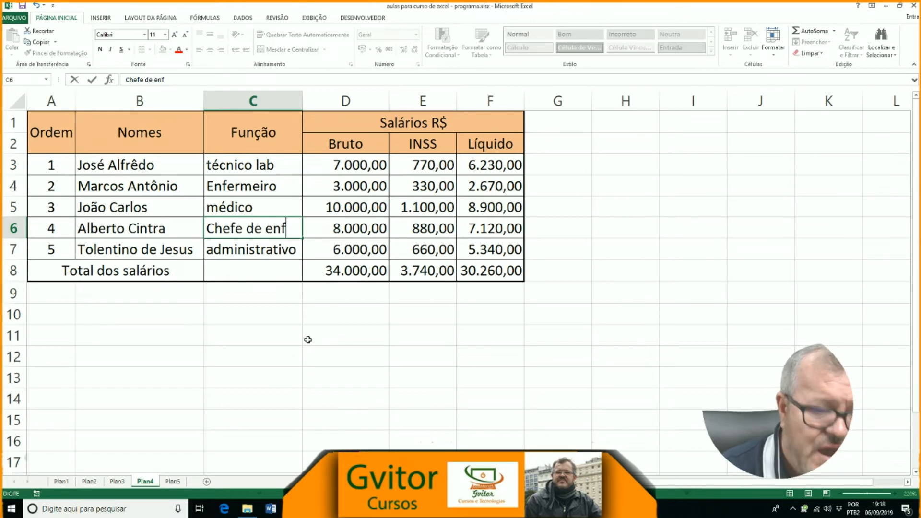
type(".")
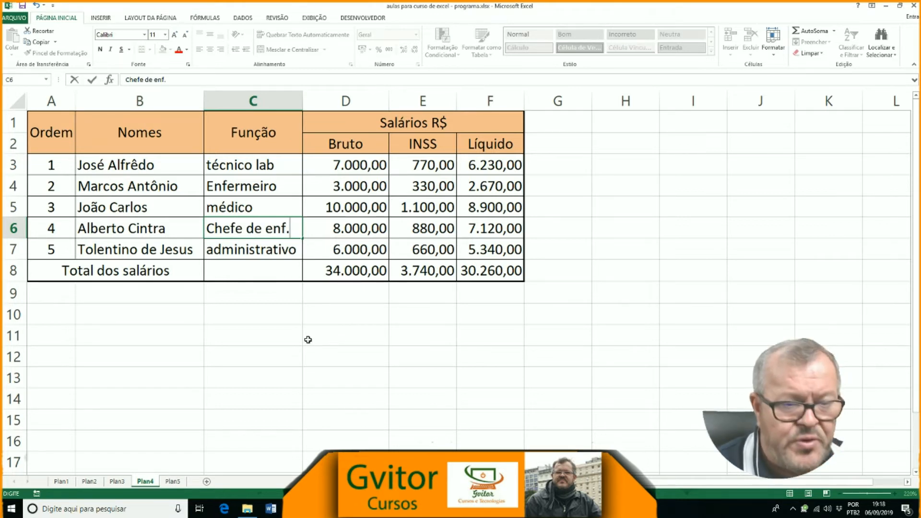
key("Escape")
left_click(309, 342)
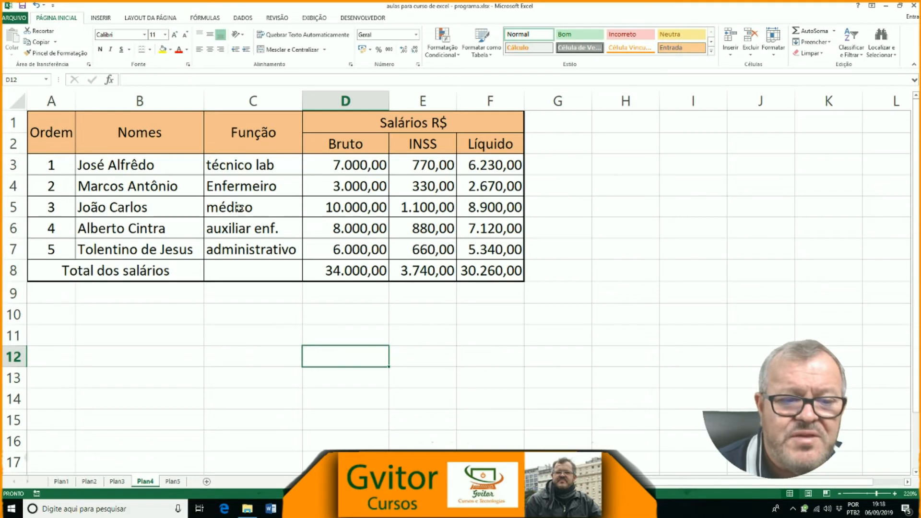
Step: Clear the function in C6 and enter Chefe de enf. in its place
left_click(249, 230)
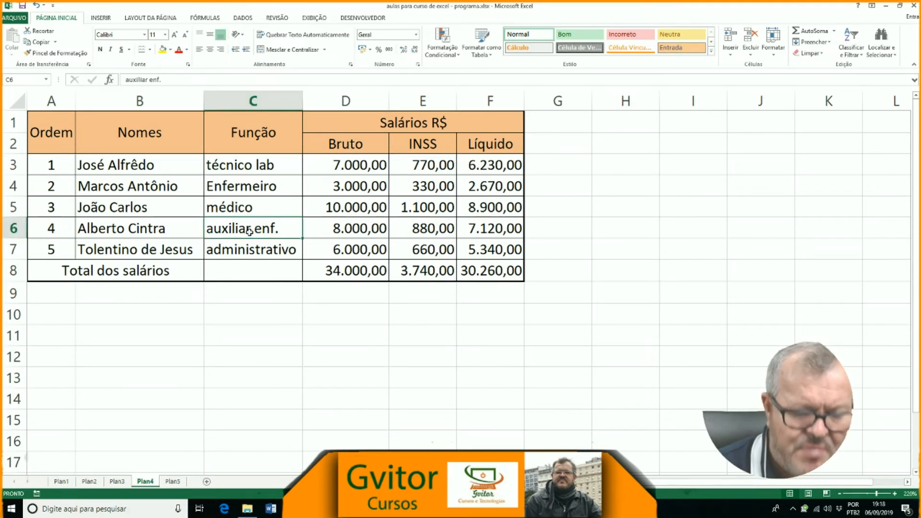
key("Delete")
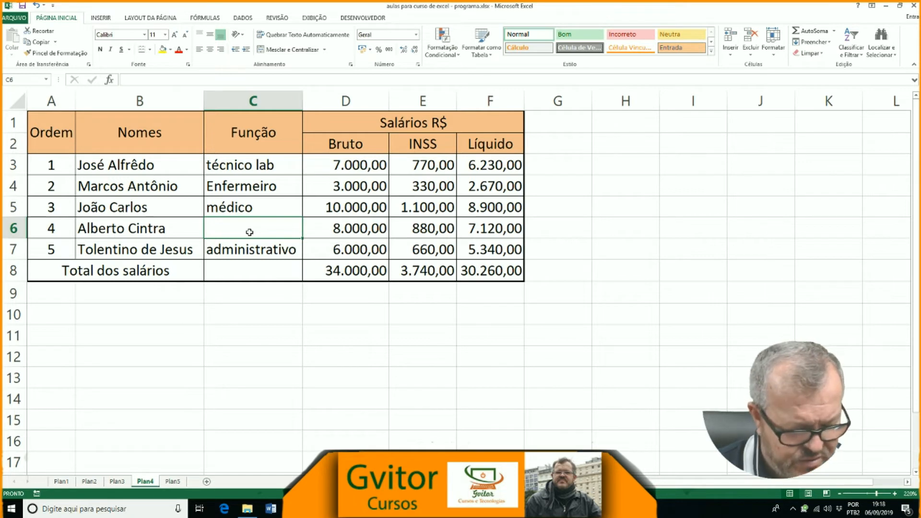
type("Chefe de ")
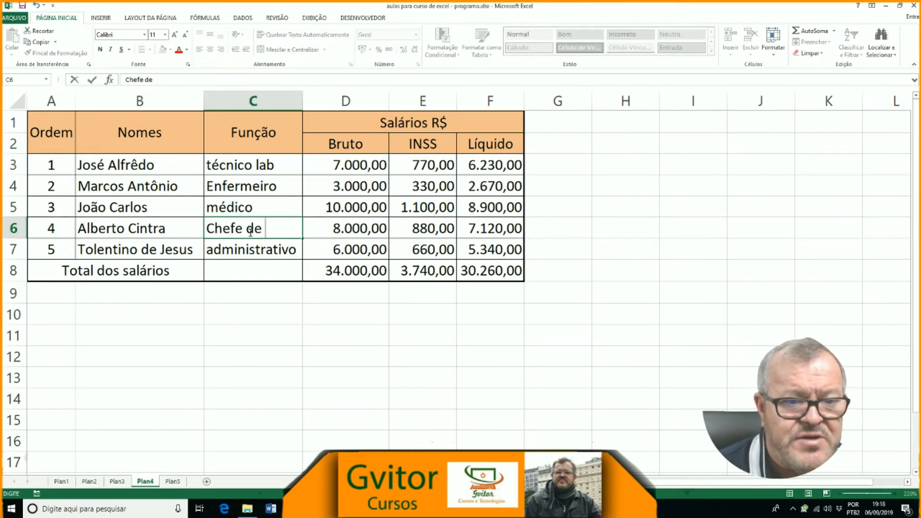
type("enfer")
key("BackSpace")
key("BackSpace")
type(".")
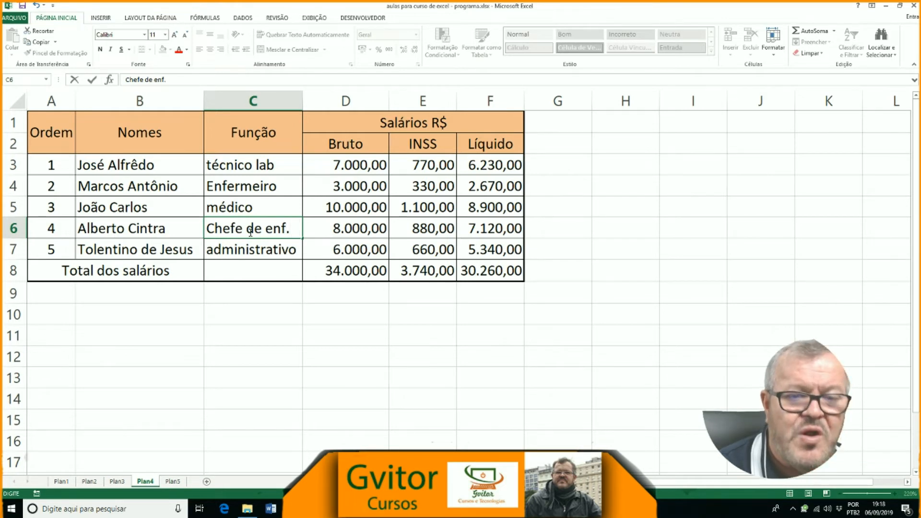
key("Return")
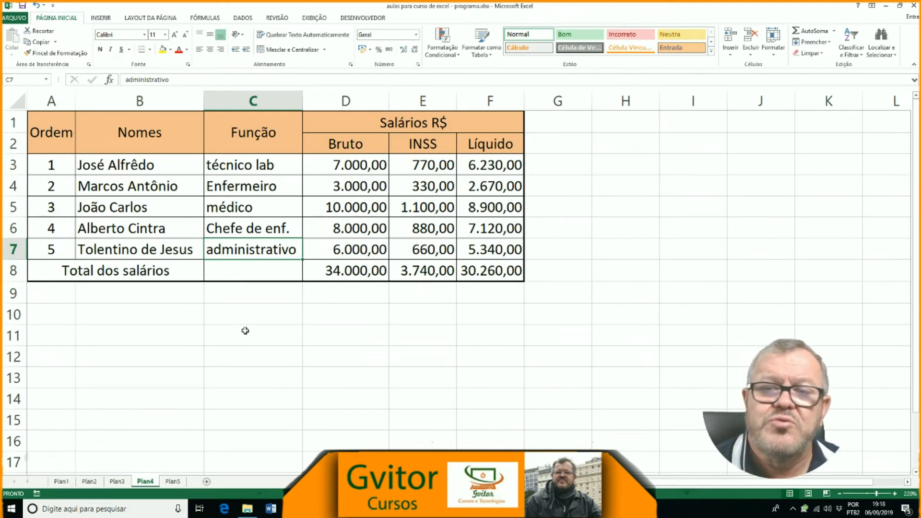
Step: Edit the ending of the function in C4 so that it is misspelled as Enferneiro
double_click(280, 190)
key("BackSpace")
key("BackSpace")
key("BackSpace")
key("BackSpace")
key("BackSpace")
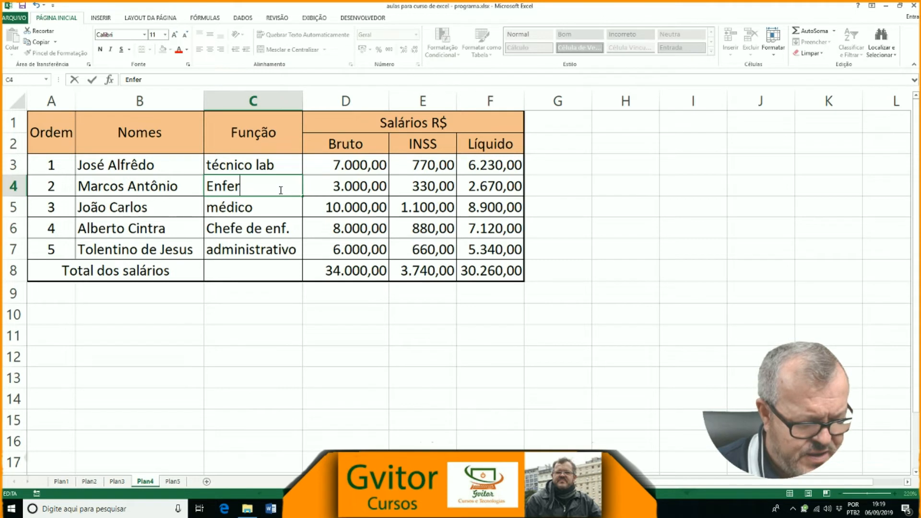
type("neiro")
left_click(275, 313)
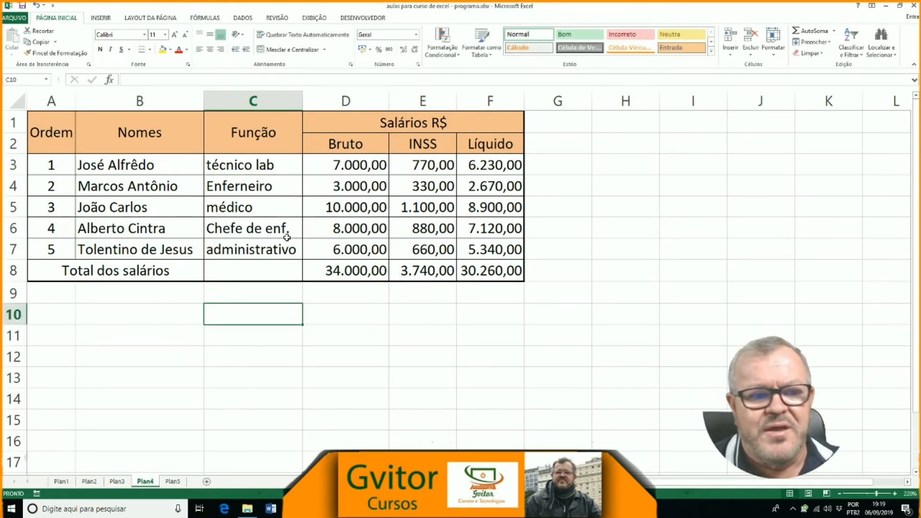
Step: Try correcting the misspelled function in C4 to Enfermeiro within the cell, and undo the correction
left_click(261, 188)
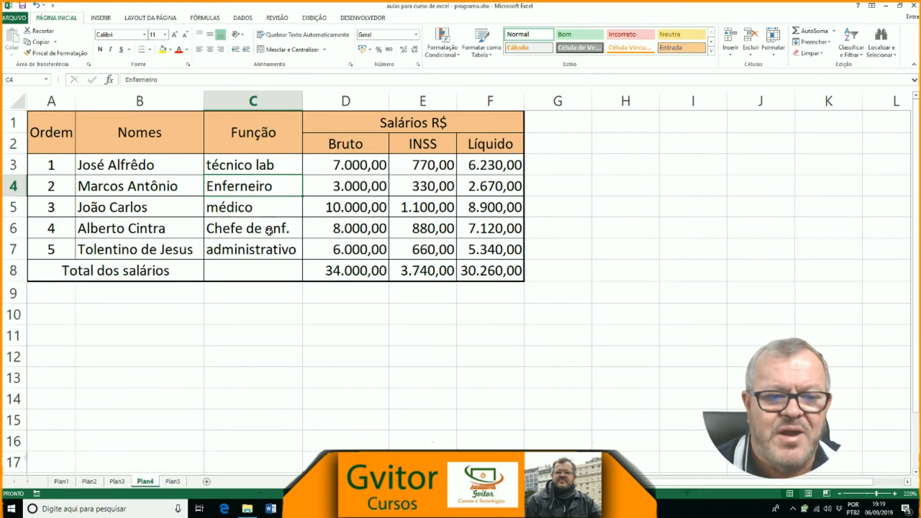
double_click(246, 190)
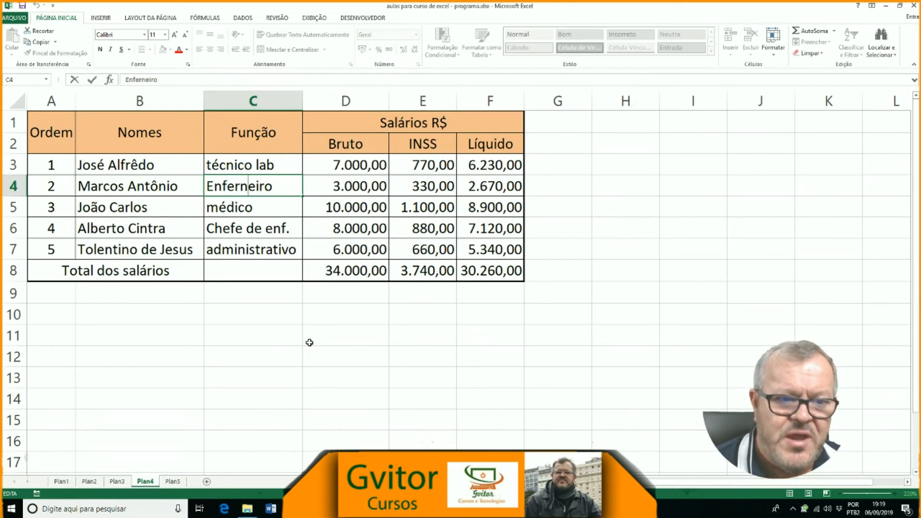
key("BackSpace")
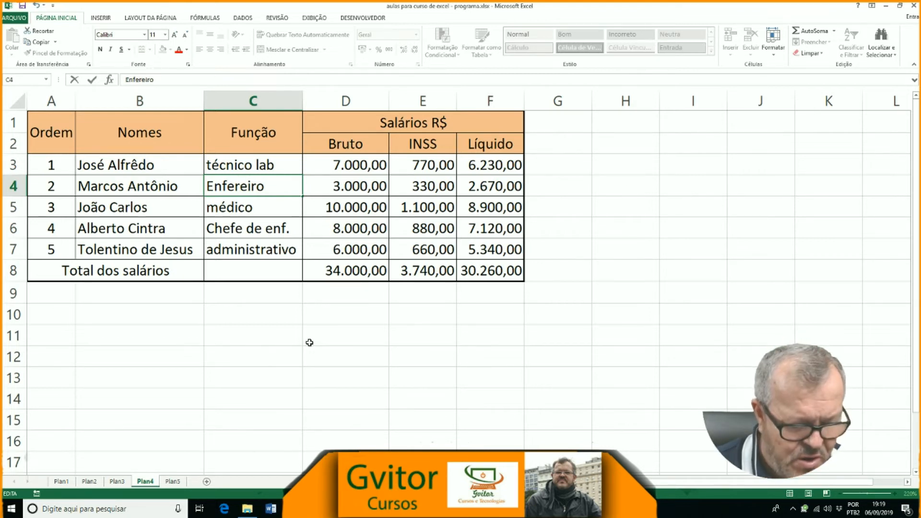
type("m")
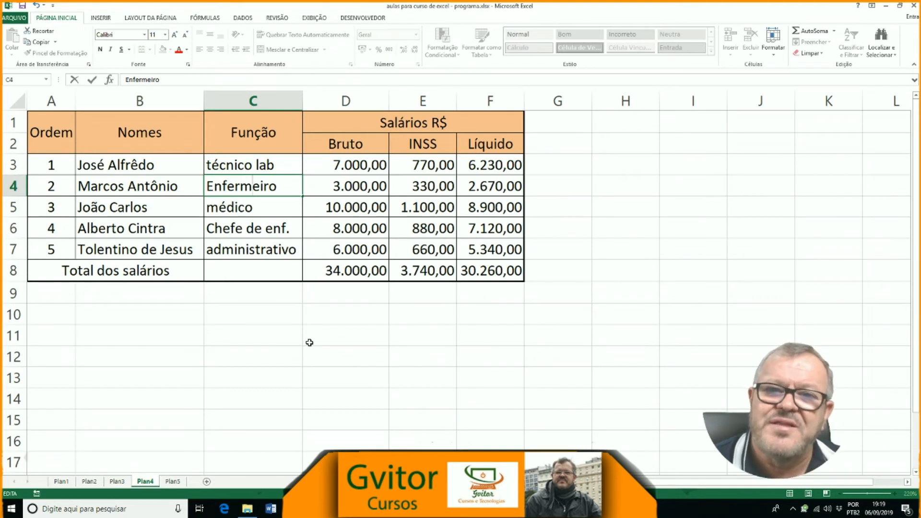
key("Return")
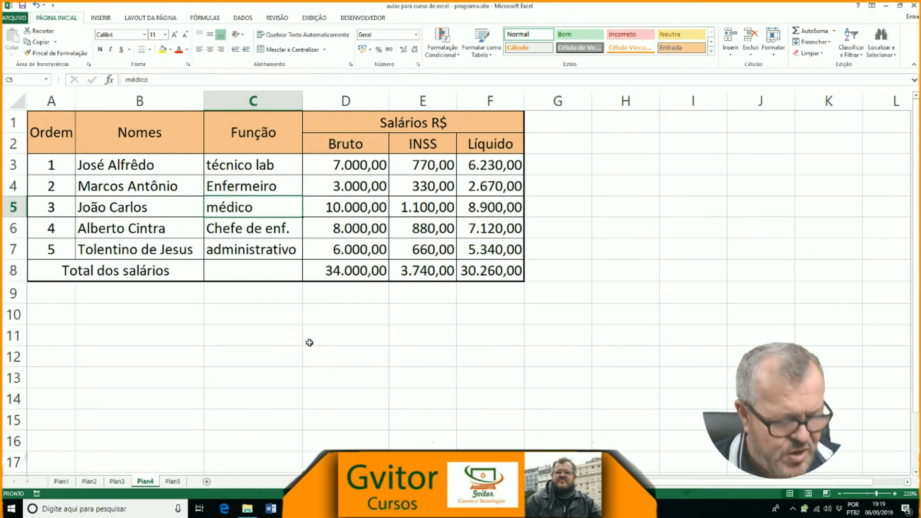
key("ctrl+z")
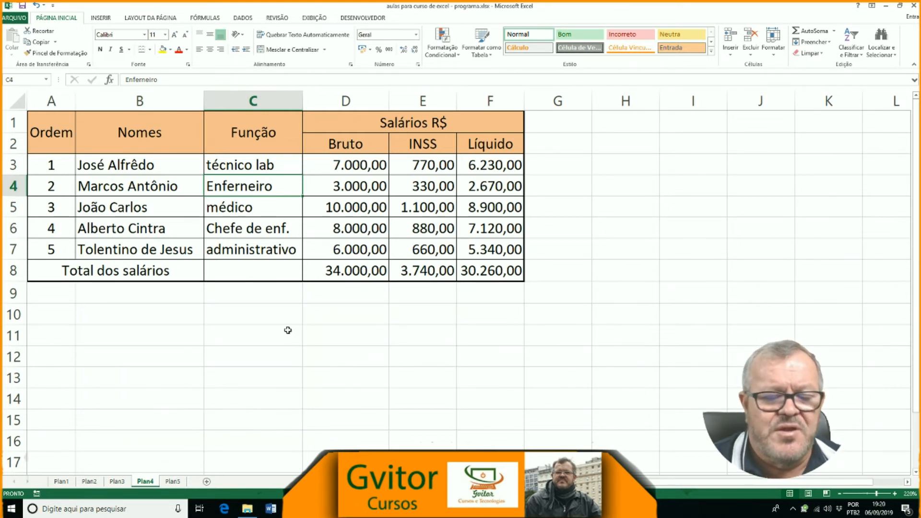
Step: Edit the existing text in C4, replacing the wrong letter n with m so the function reads Enfermeiro
left_click(246, 212)
left_click(247, 189)
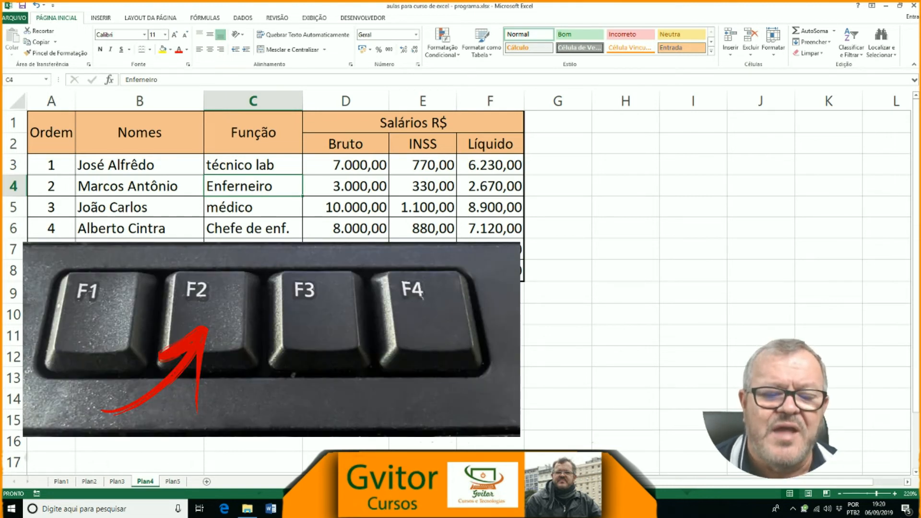
key("F2")
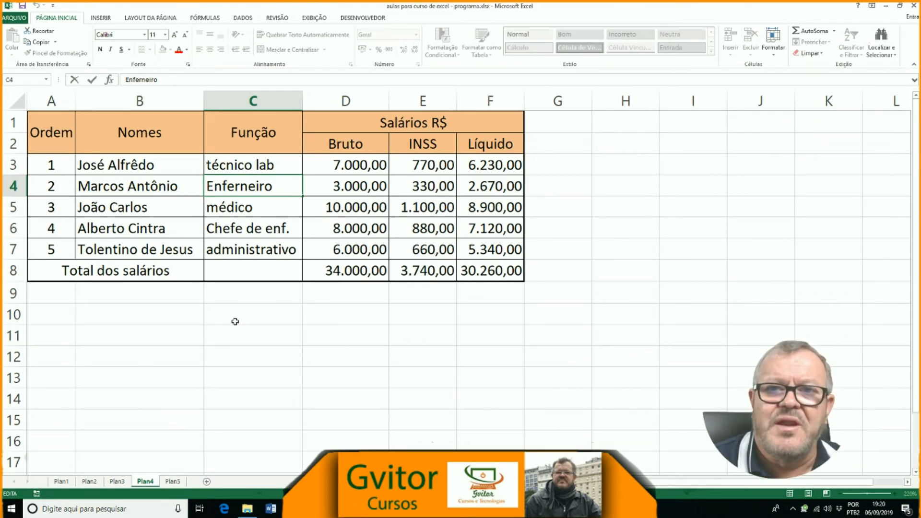
key("Left")
key("Left")
key("Left")
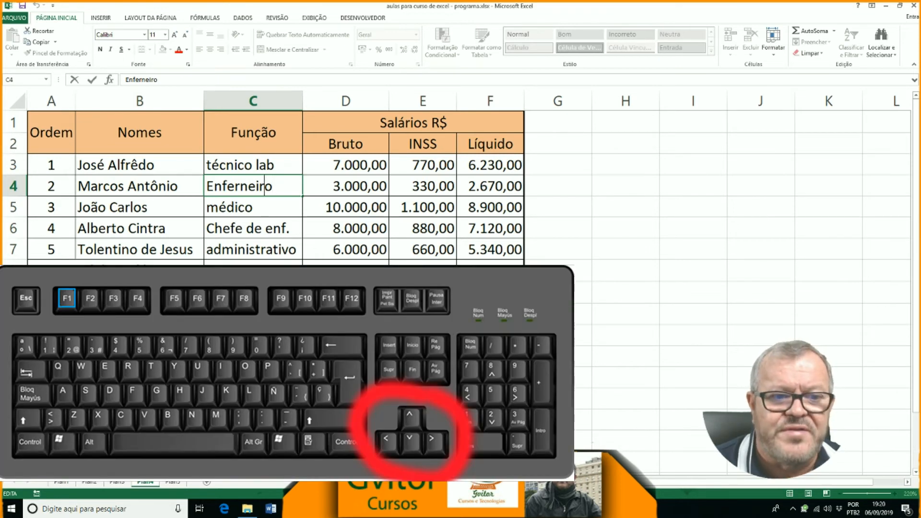
key("Left")
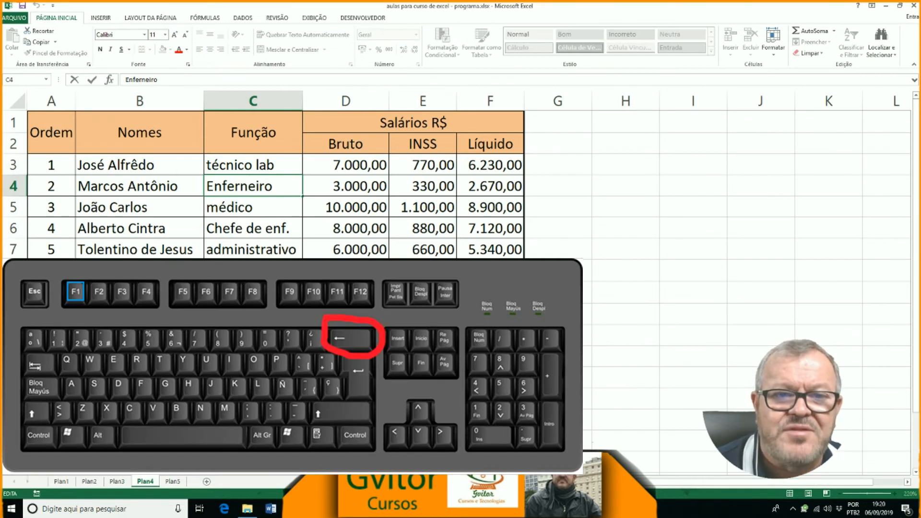
key("BackSpace")
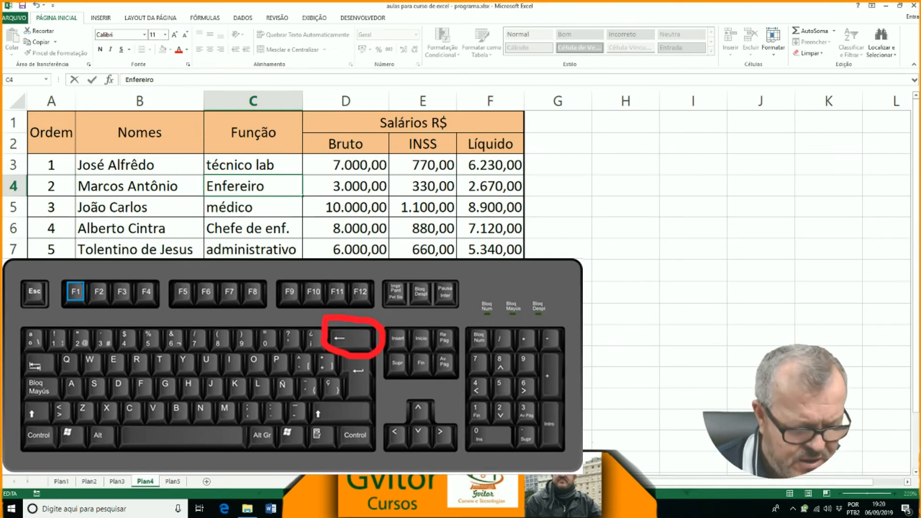
type("m")
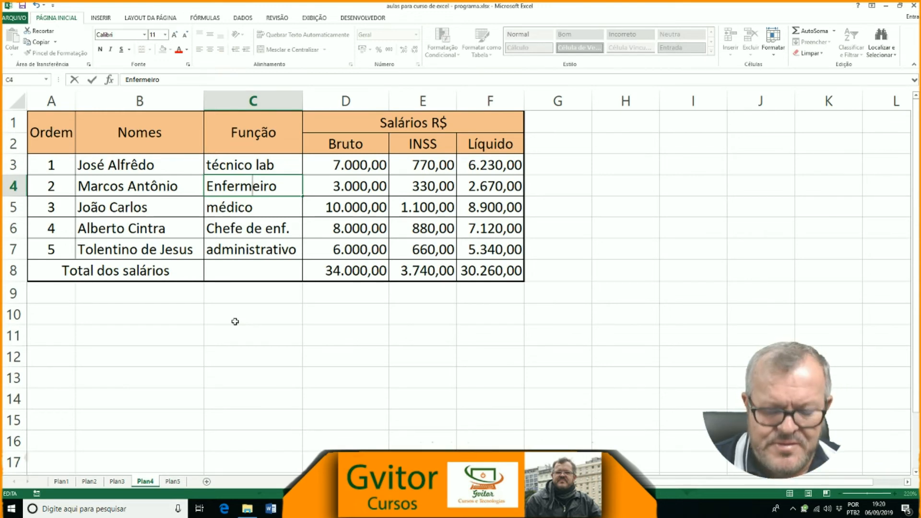
key("Return")
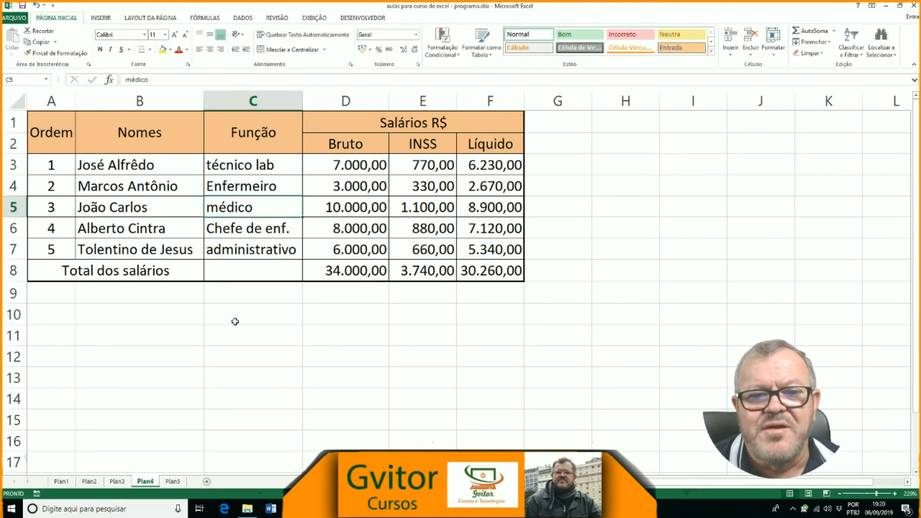